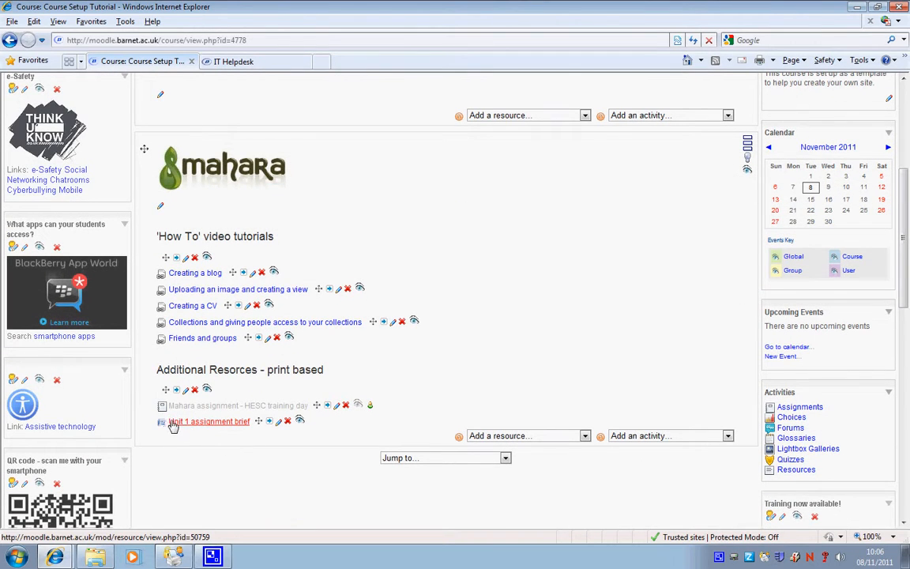
- Add an "Advanced uploading of files" assignment to the Mahara topic and name it "e-Learning strategy submit here"
click(207, 421)
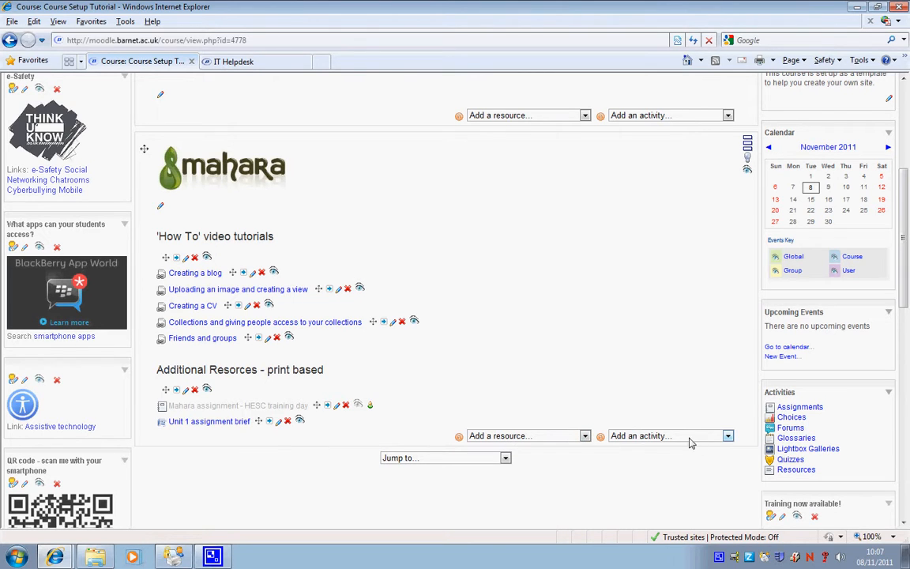
click(727, 436)
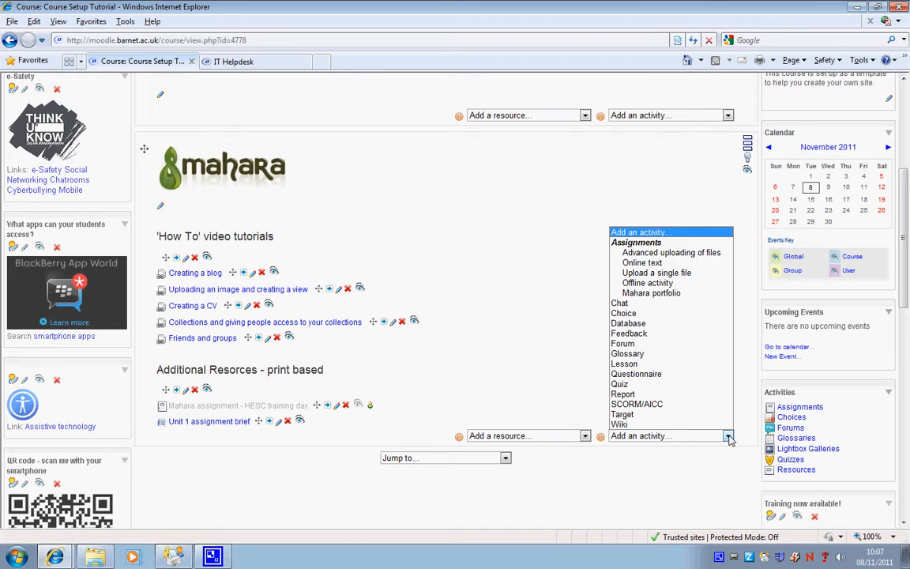
click(717, 253)
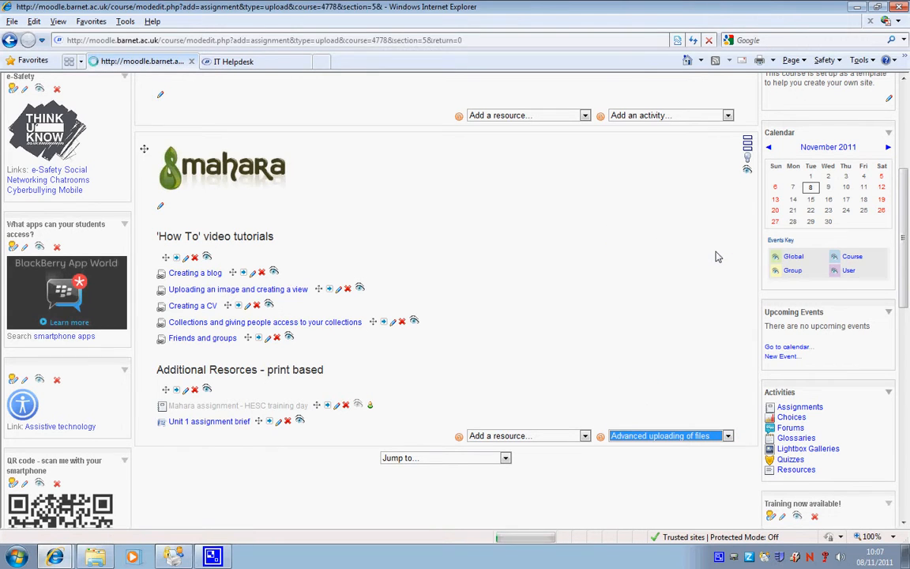
click(387, 203)
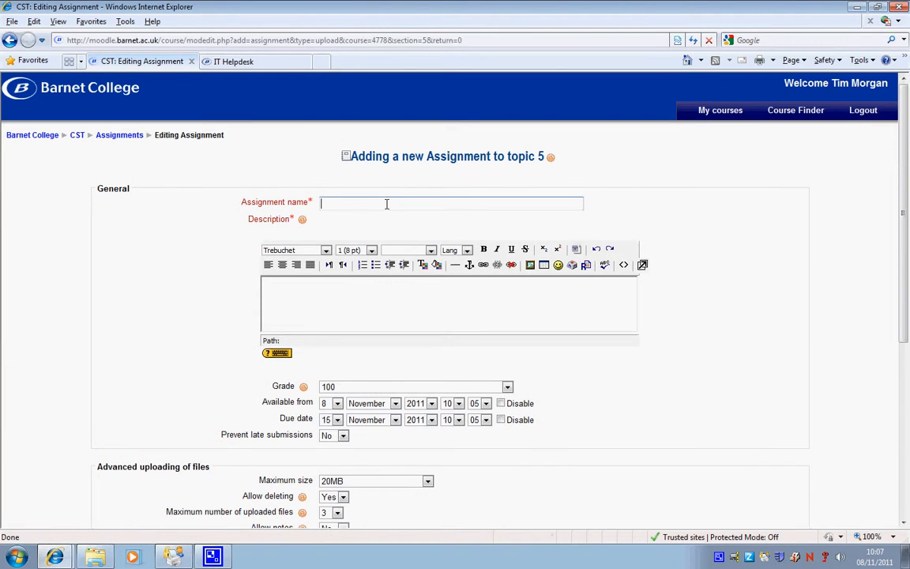
click(330, 203)
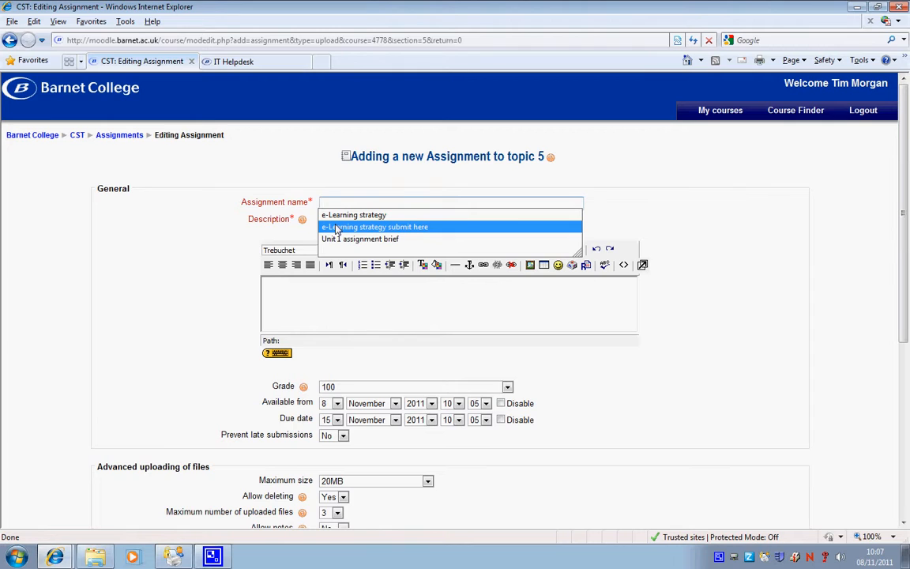
click(336, 229)
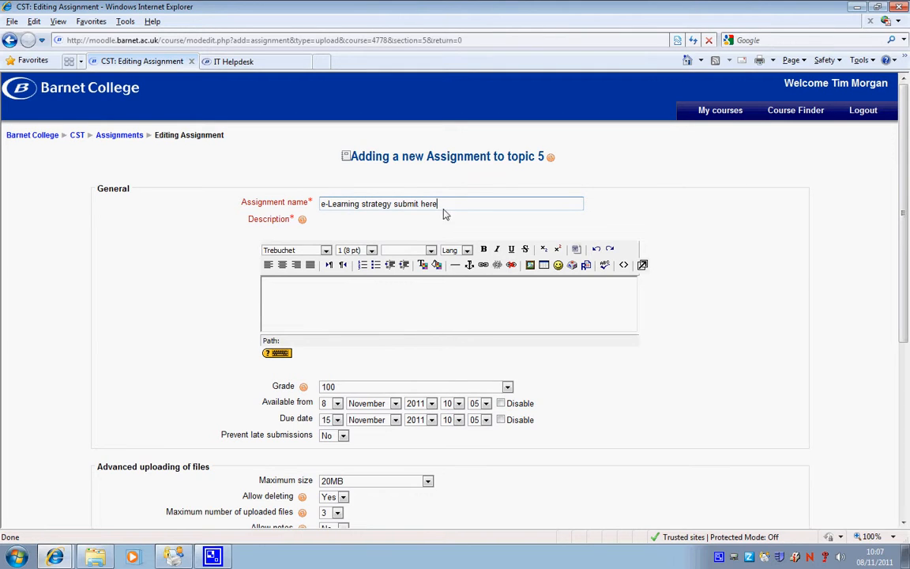
- Copy the assignment name into the assignment's description
drag(443, 205, 331, 197)
click(307, 291)
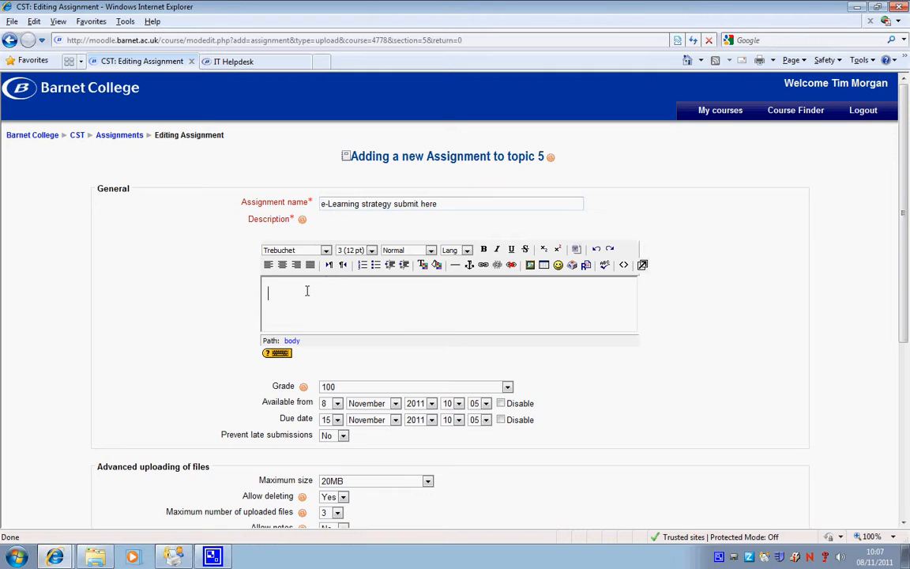
key(ctrl+v)
click(486, 309)
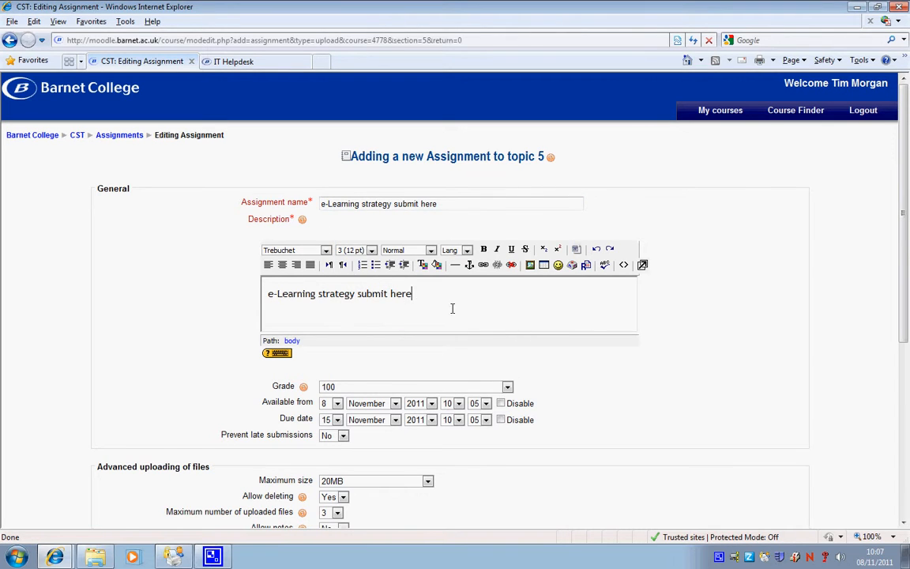
- Examine the grade options for the assignment, including the Pass Merit Distinction scales
scroll(609, 358, down, 2)
click(508, 319)
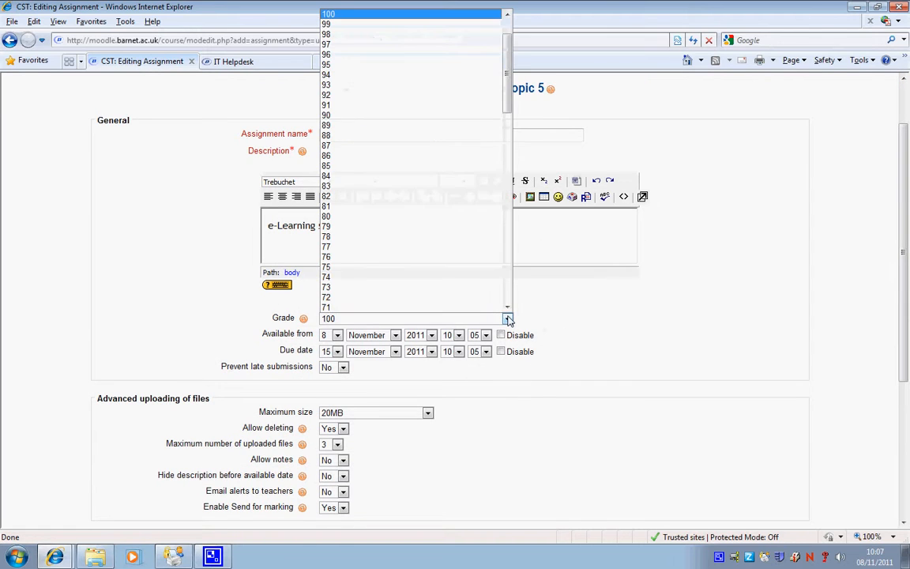
scroll(466, 47, up, 2)
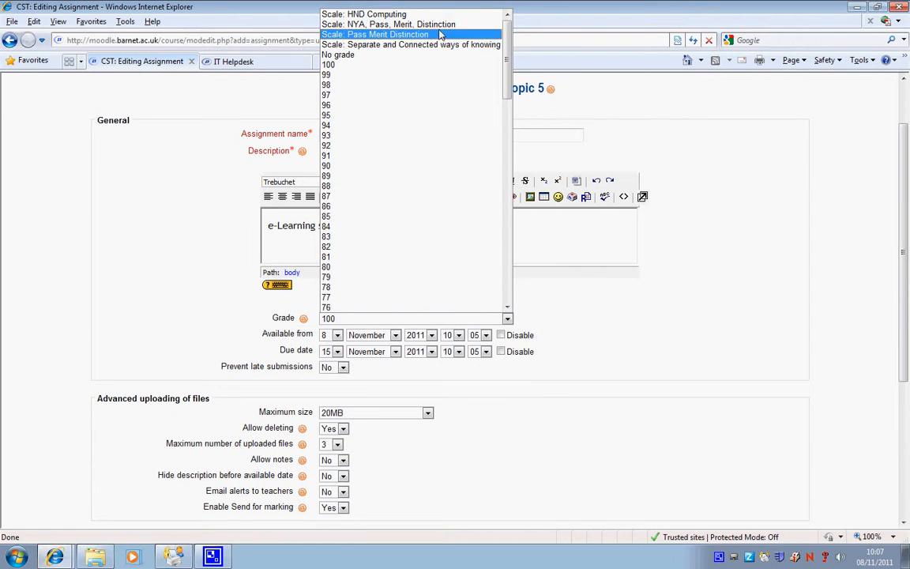
click(596, 315)
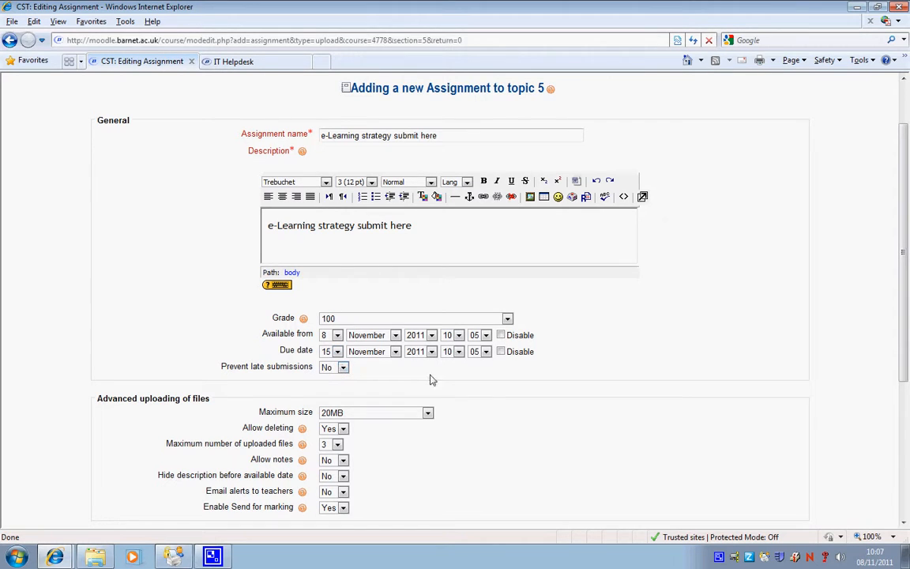
- Set the maximum upload size to 2MB and save the assignment, returning to the course
scroll(431, 378, down, 2)
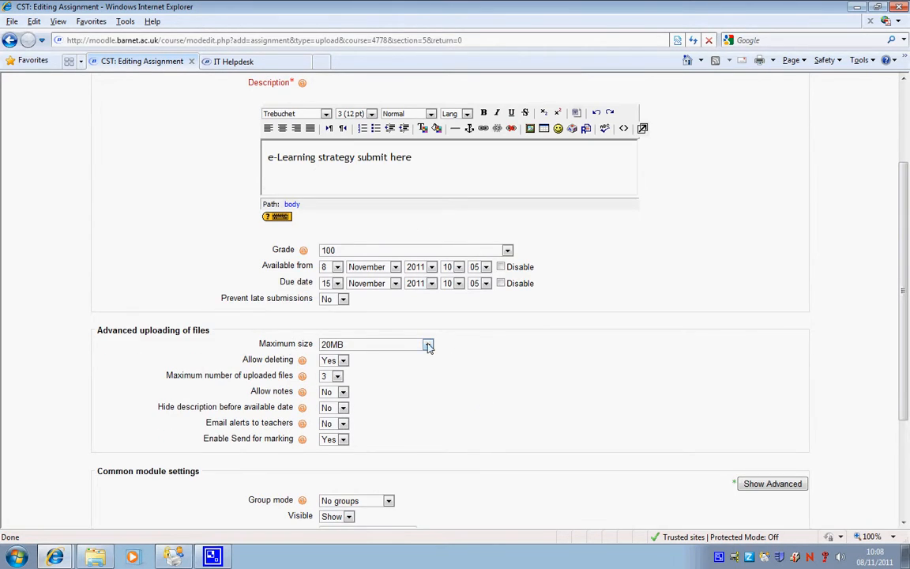
click(427, 345)
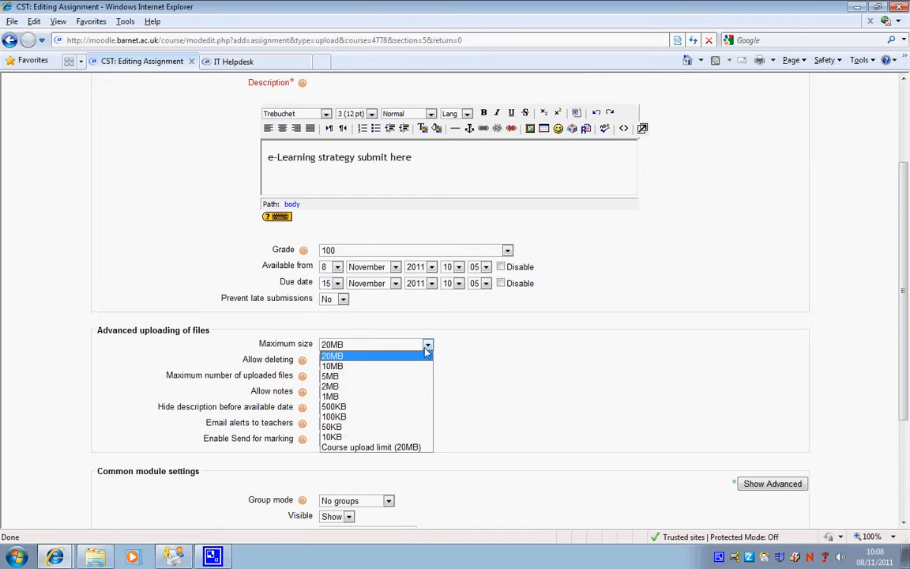
click(410, 387)
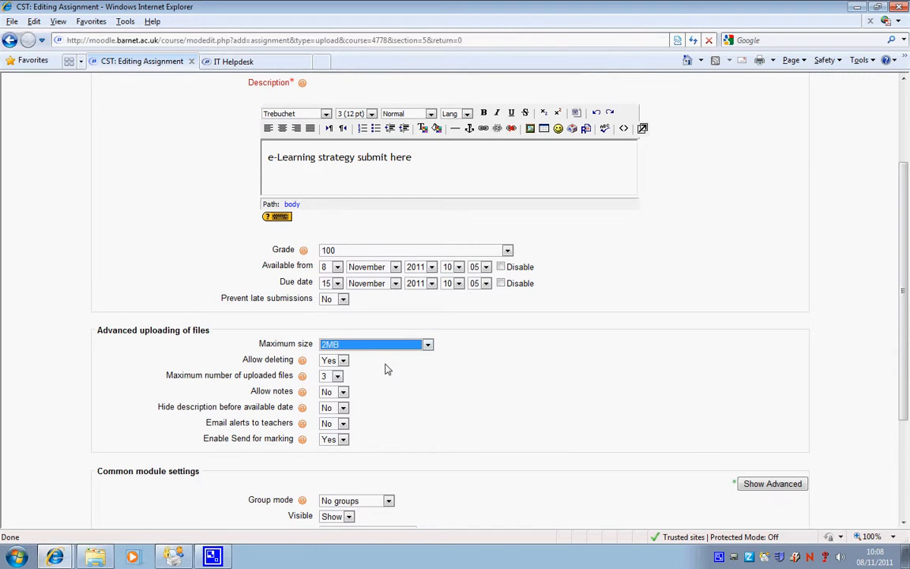
scroll(368, 385, down, 2)
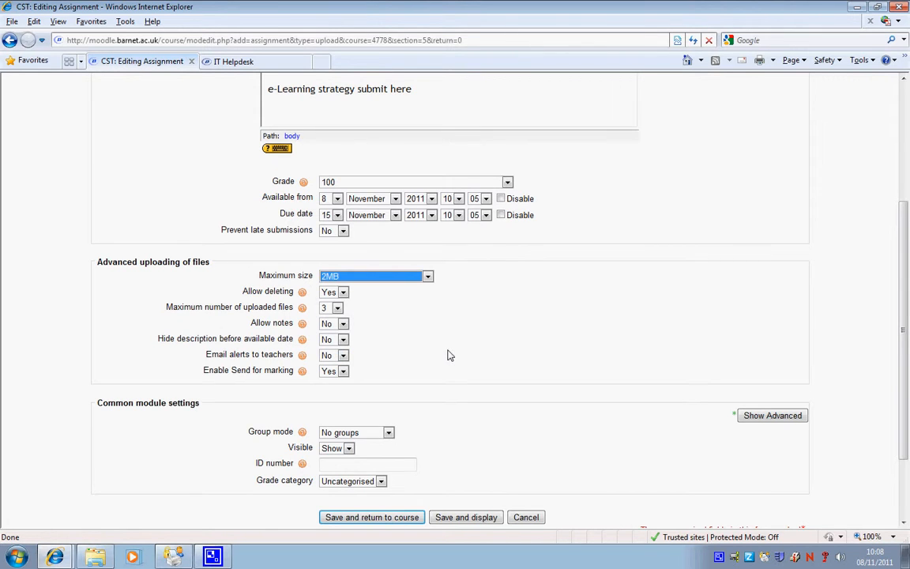
scroll(447, 355, down, 3)
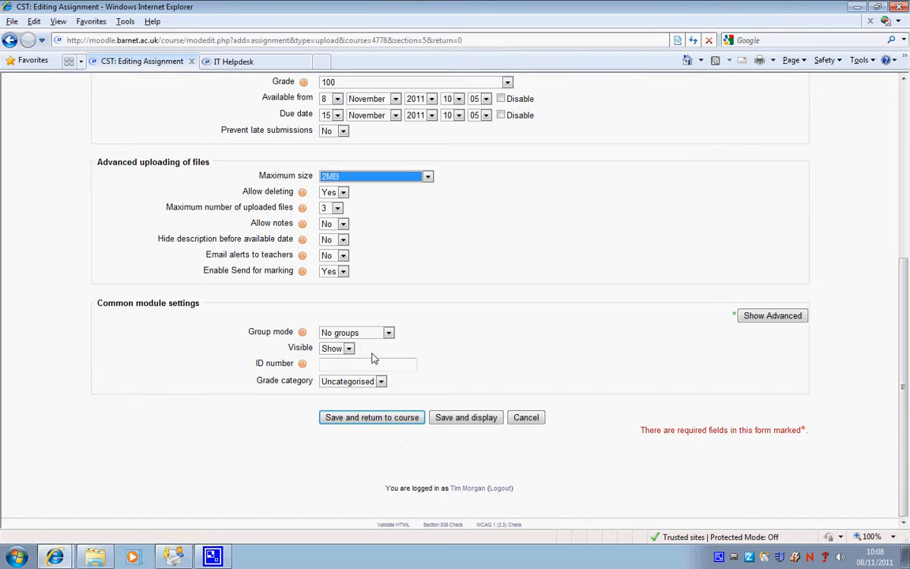
click(398, 418)
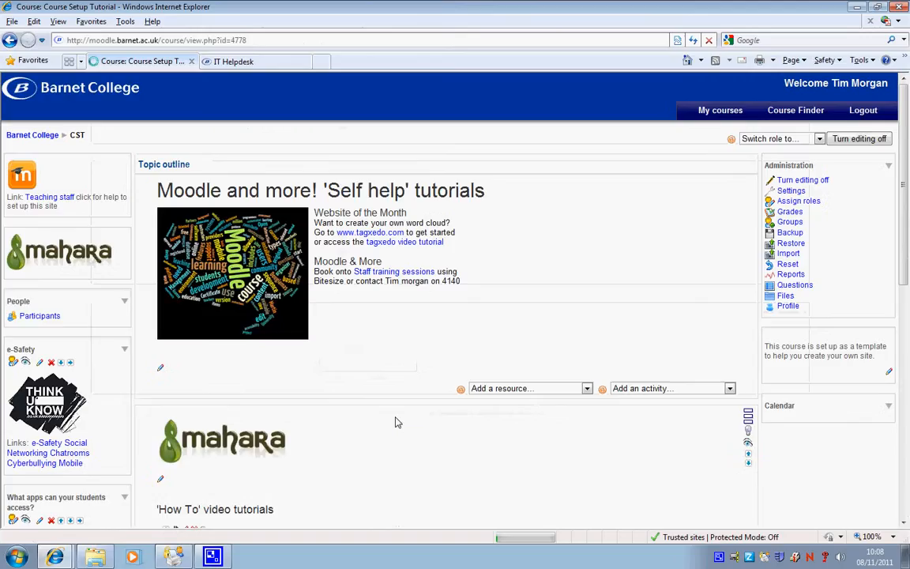
- Switch to the Student role on the course page
scroll(406, 394, down, 5)
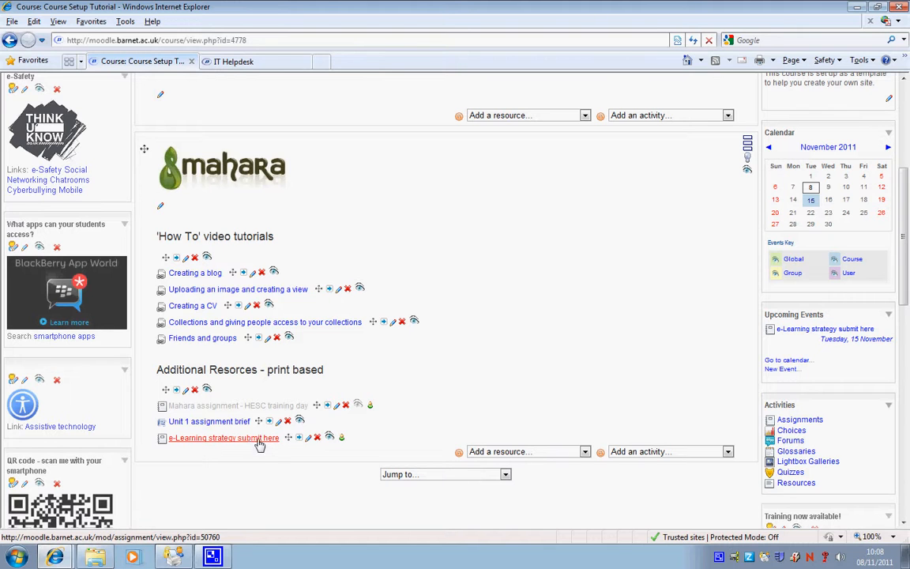
scroll(892, 235, up, 3)
scroll(892, 235, up, 2)
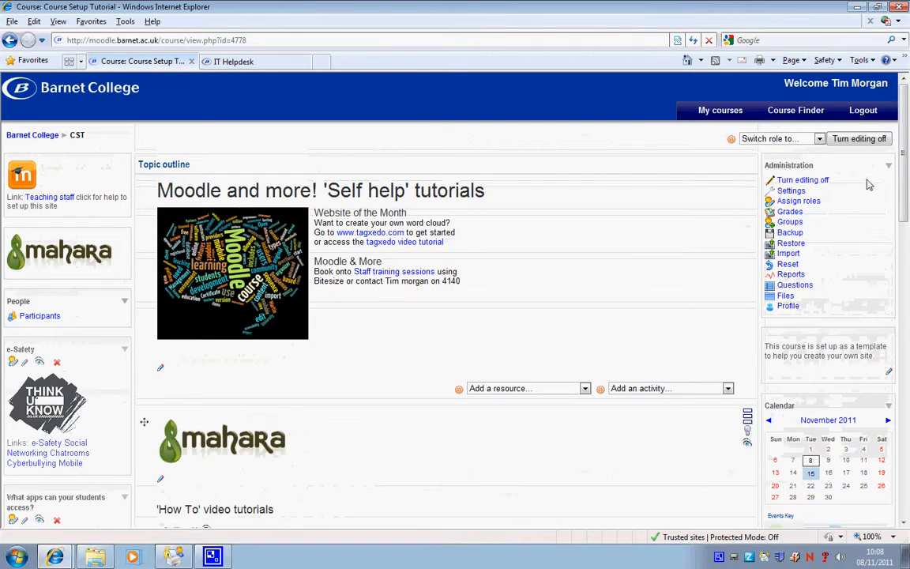
click(782, 139)
click(792, 214)
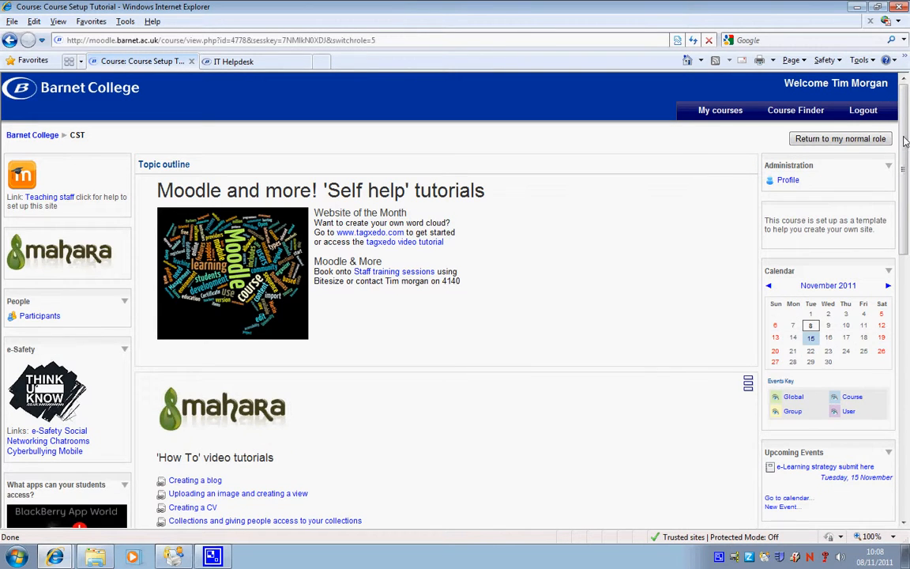
- Open the "e-Learning strategy submit here" assignment and upload the assignment 1 Word document from the Desktop as a submission draft
scroll(886, 235, down, 4)
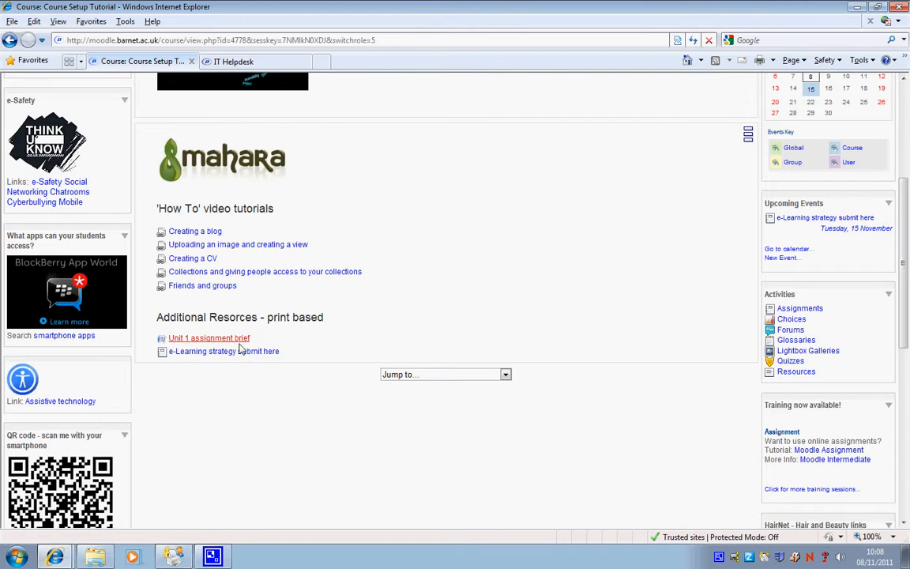
click(240, 352)
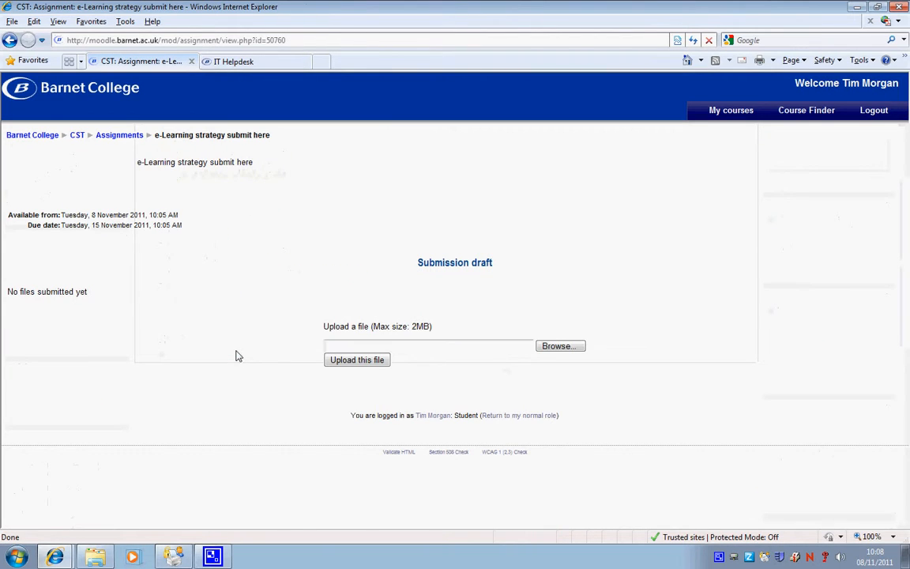
click(557, 347)
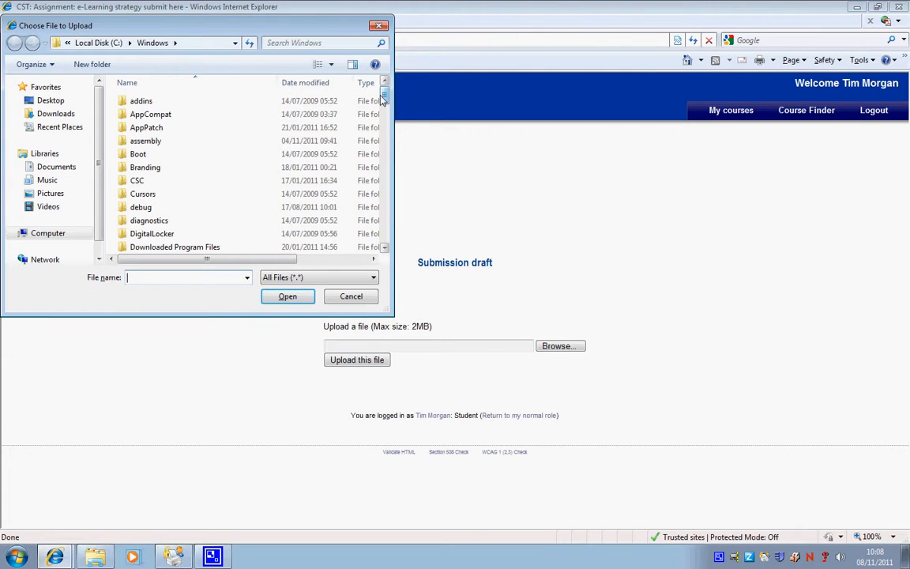
click(52, 100)
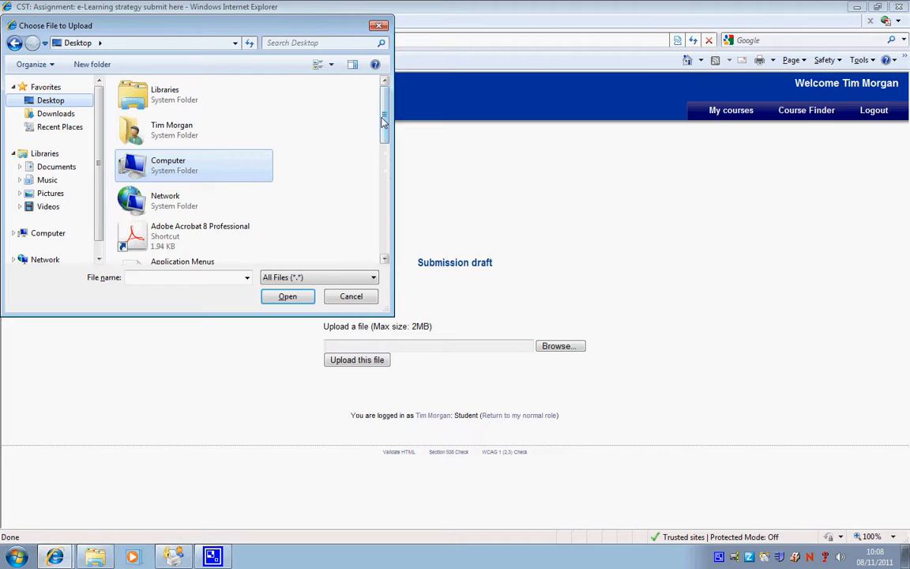
drag(384, 117, 385, 223)
click(126, 243)
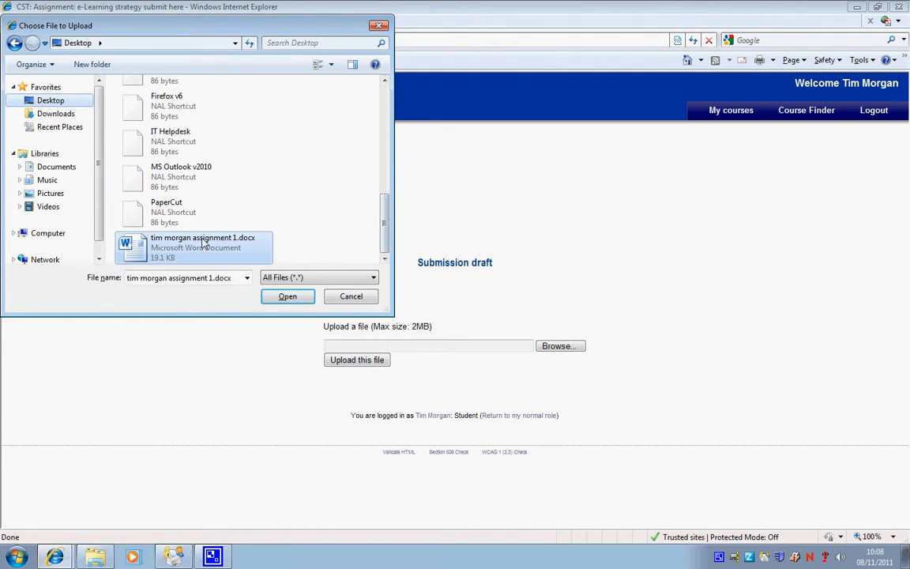
click(284, 297)
click(351, 361)
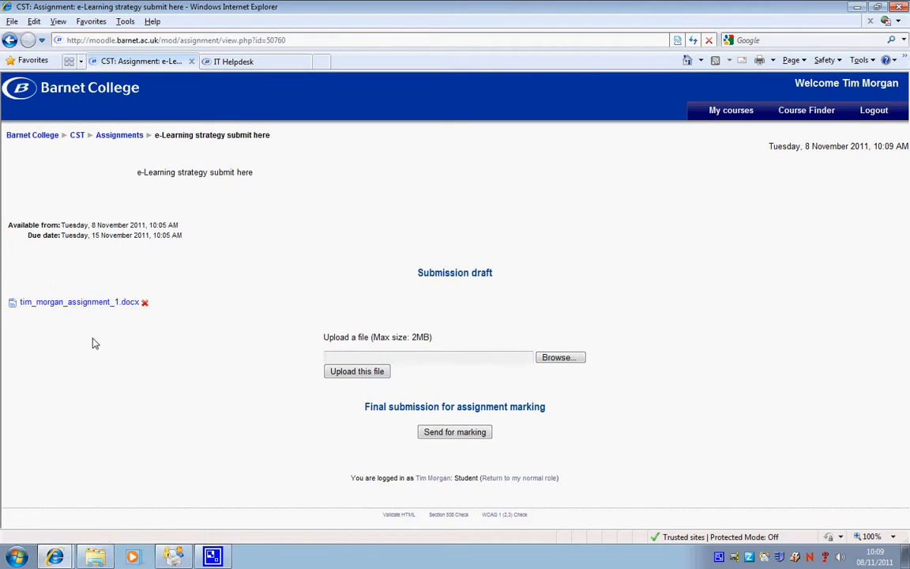
- Go back to the CST course page and return to the normal role
click(113, 139)
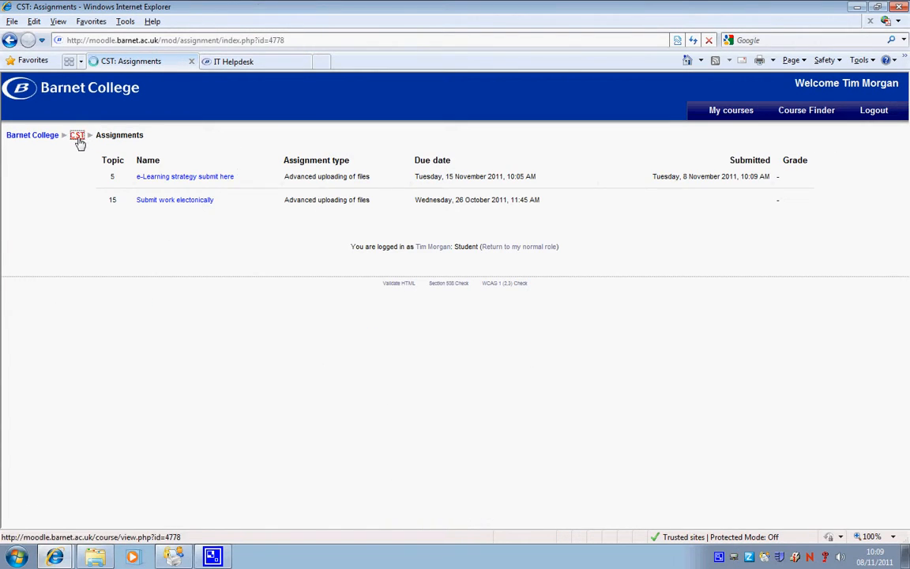
click(78, 138)
scroll(587, 350, down, 3)
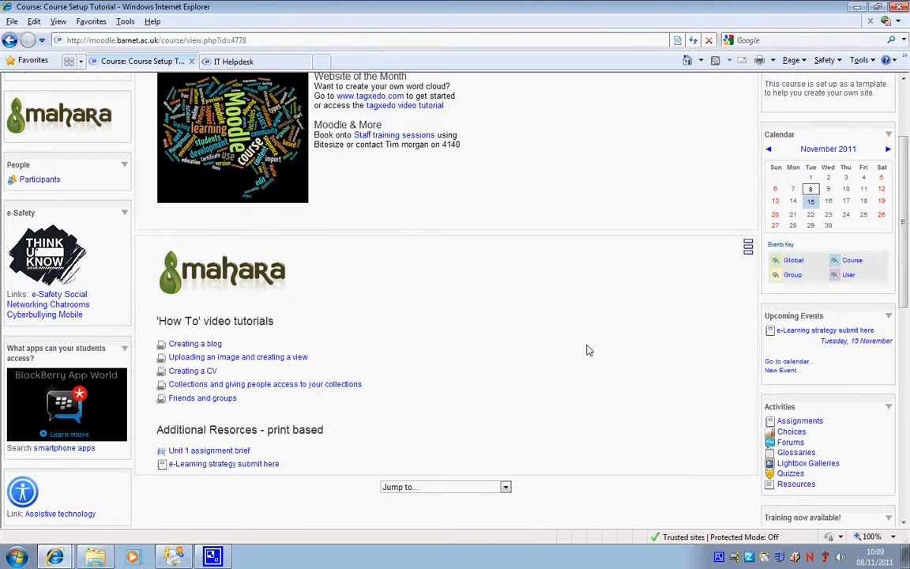
scroll(631, 252, up, 3)
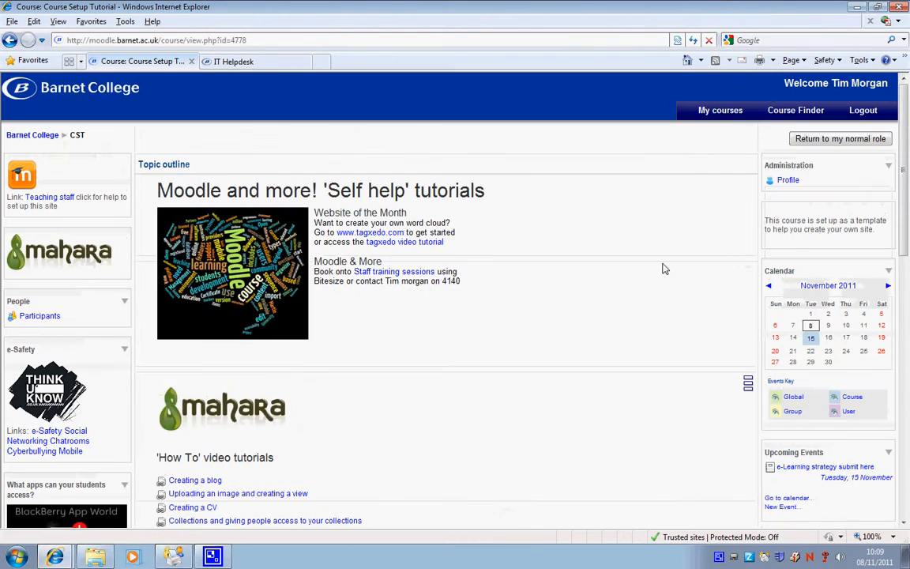
click(867, 139)
- View the submissions for "e-Learning strategy submit here" and open the grading window for the first listed student
scroll(584, 235, down, 3)
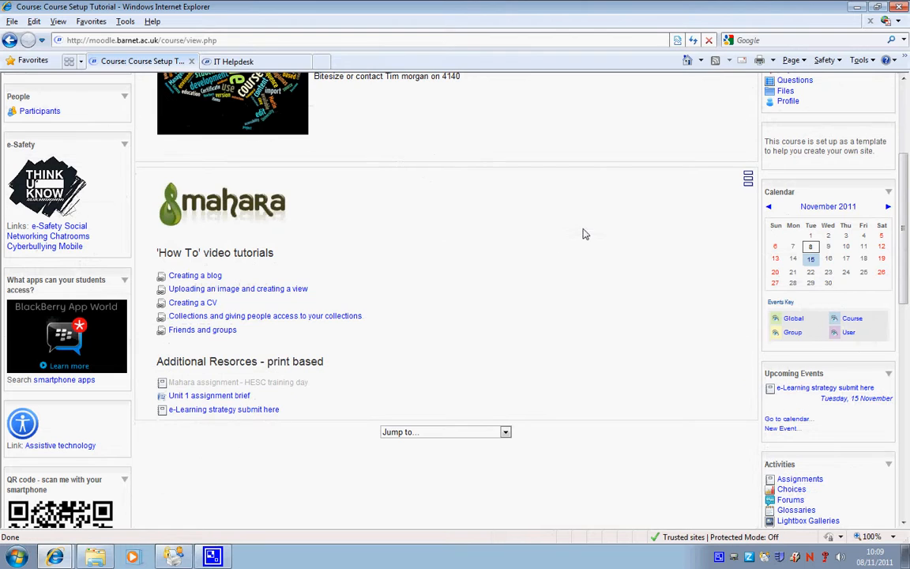
click(257, 410)
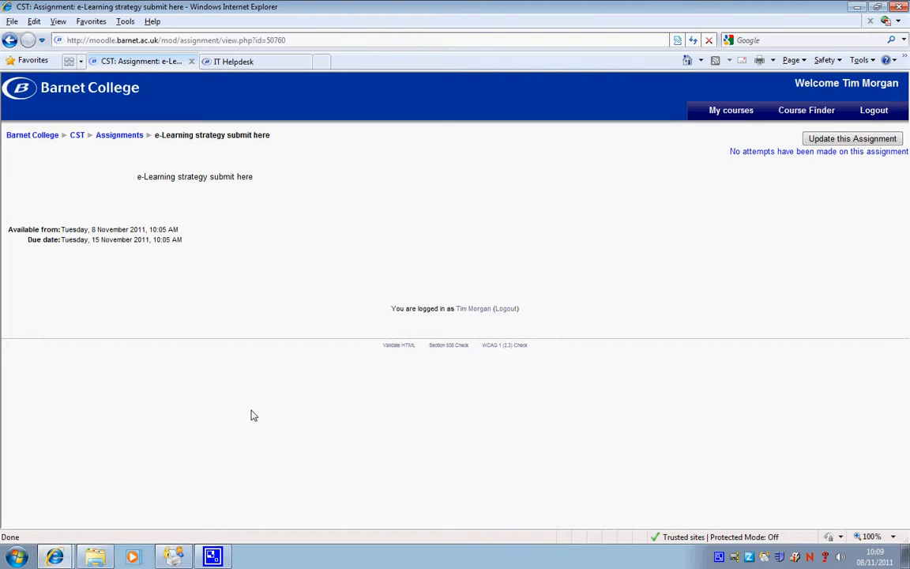
click(754, 155)
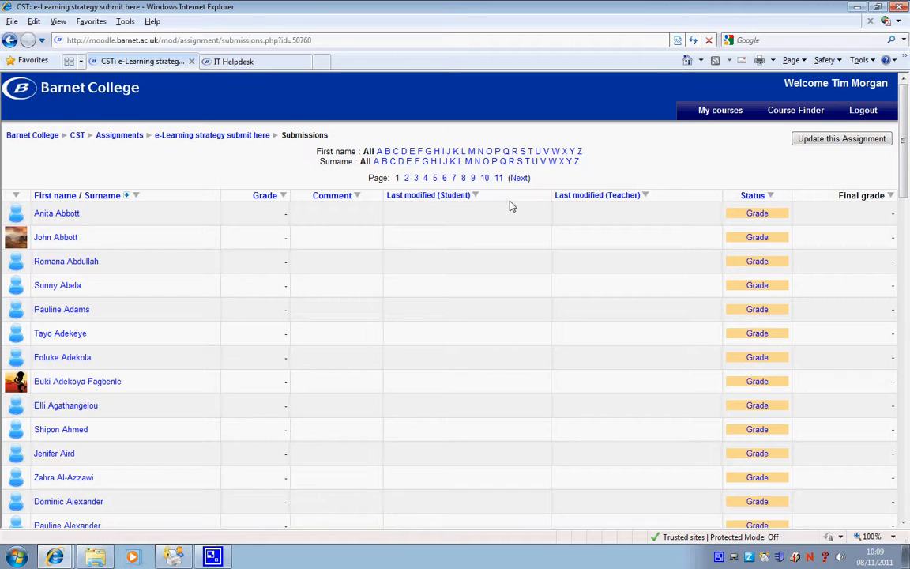
click(757, 214)
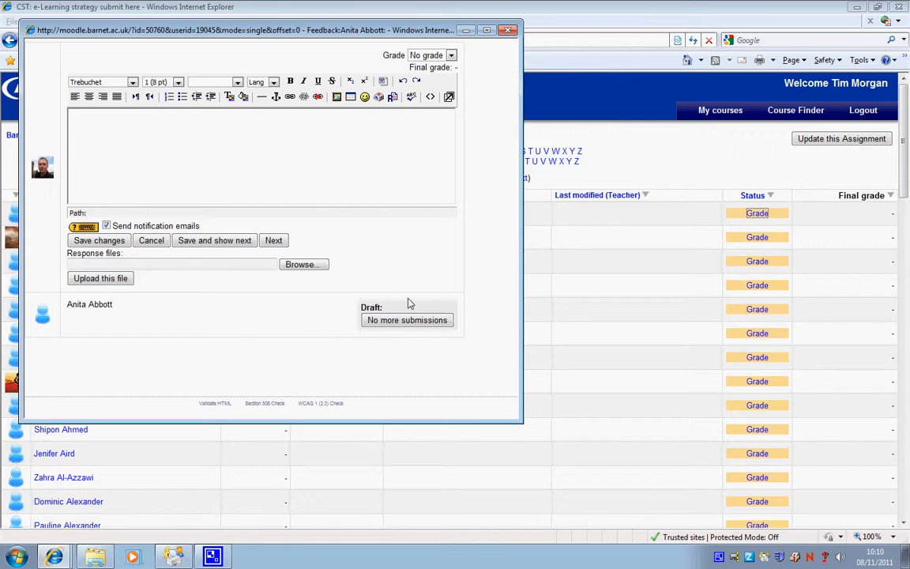
- Minimise the feedback and browser windows and open the assignment 1 document from the desktop in Word
click(467, 32)
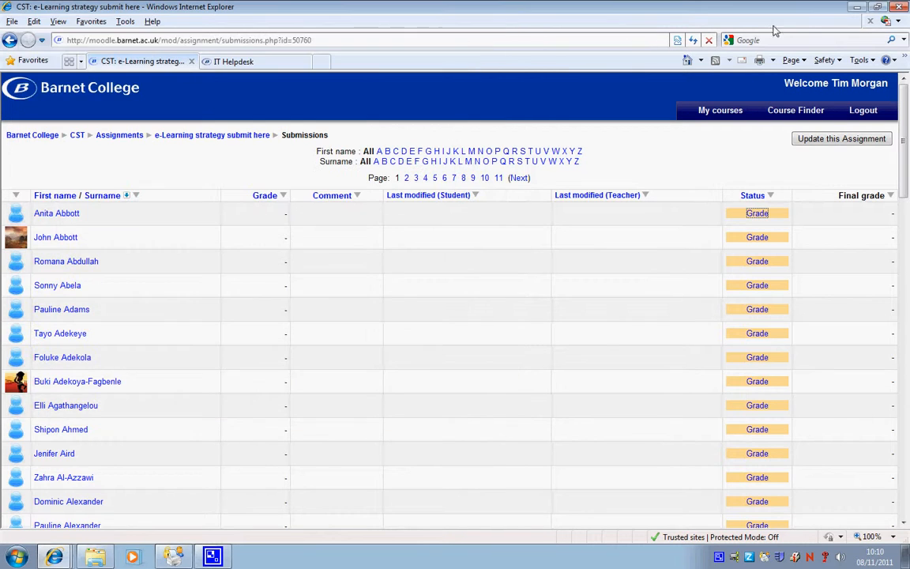
click(856, 7)
double_click(72, 180)
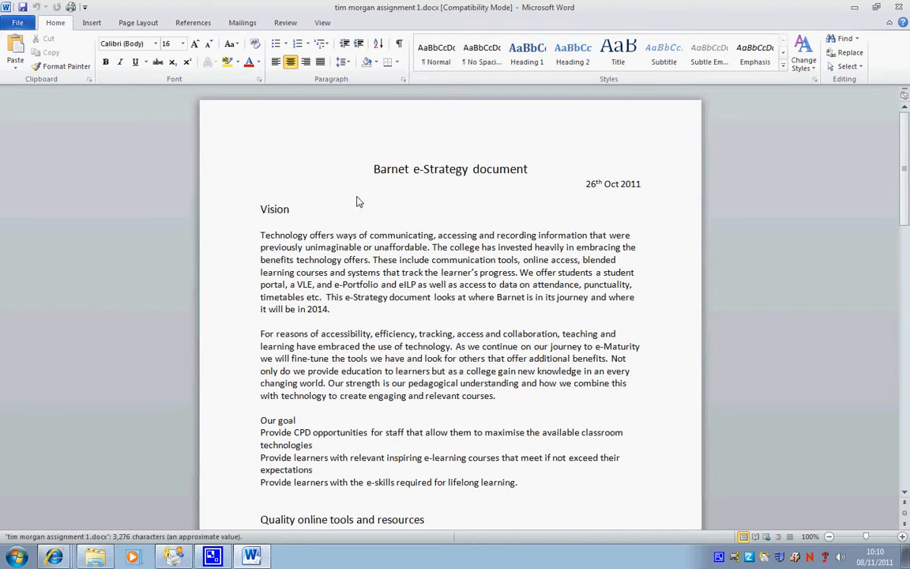
- Attach the comment "Please explain" to the Vision heading in the assignment document and save the file
drag(260, 208, 296, 213)
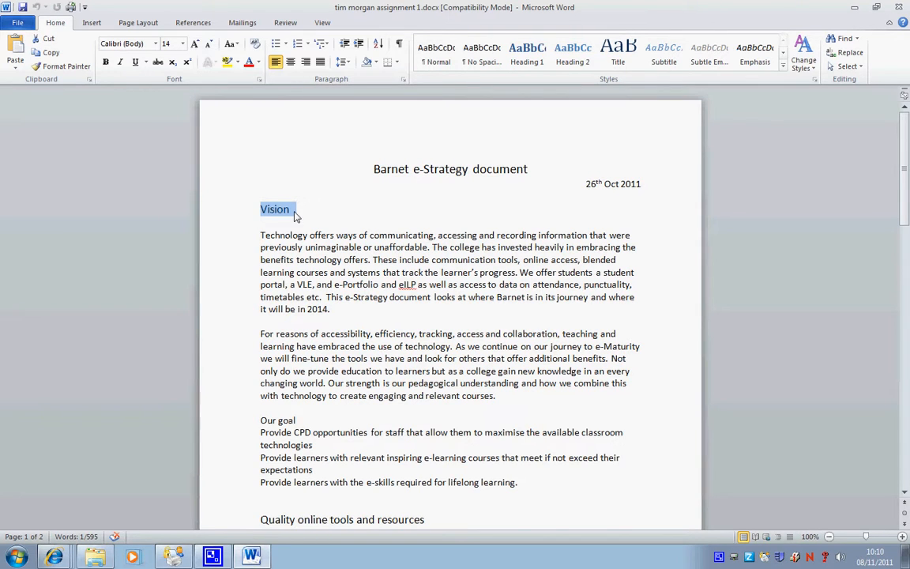
click(276, 24)
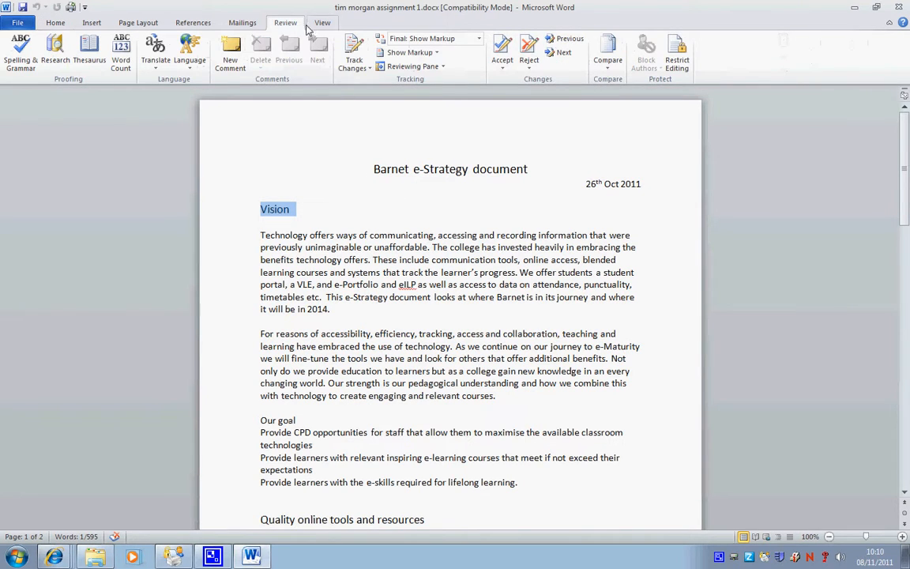
click(230, 53)
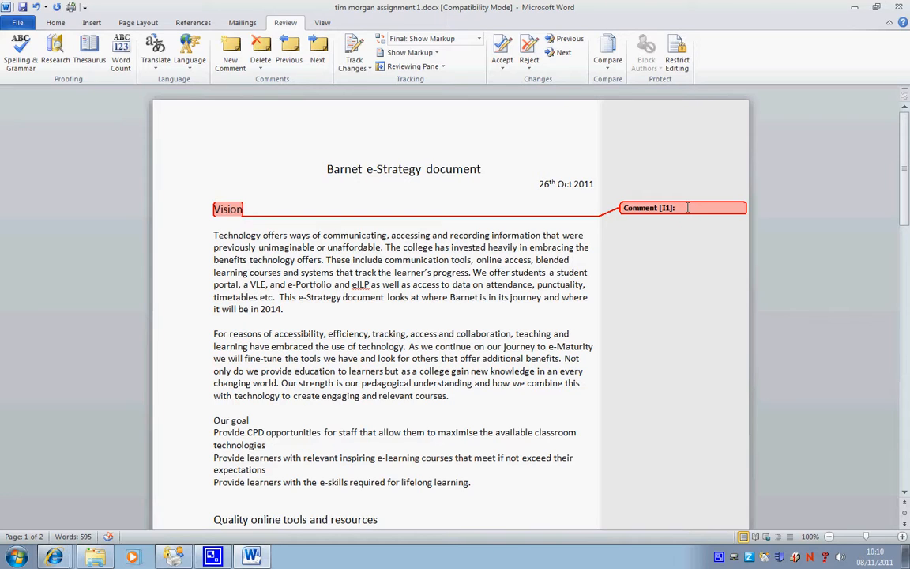
text(Please explain)
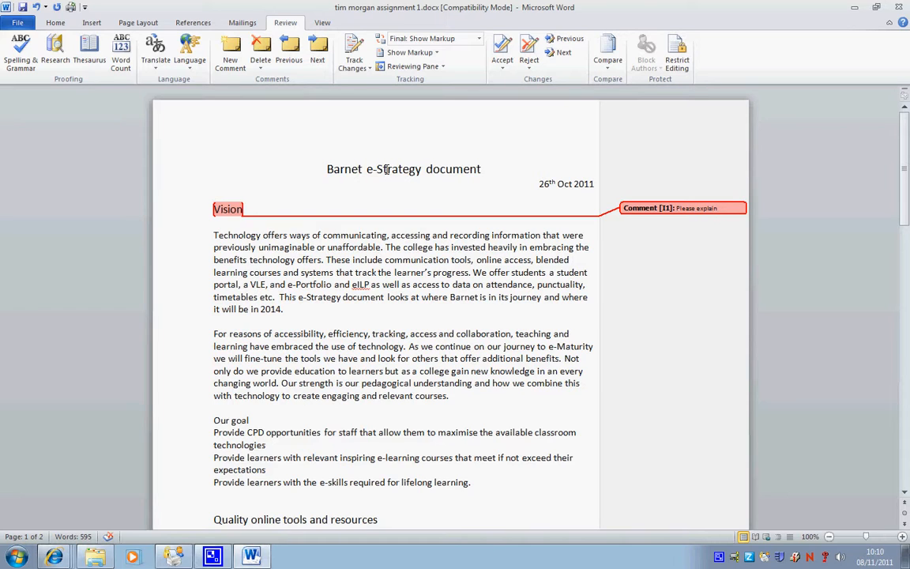
key(ctrl+s)
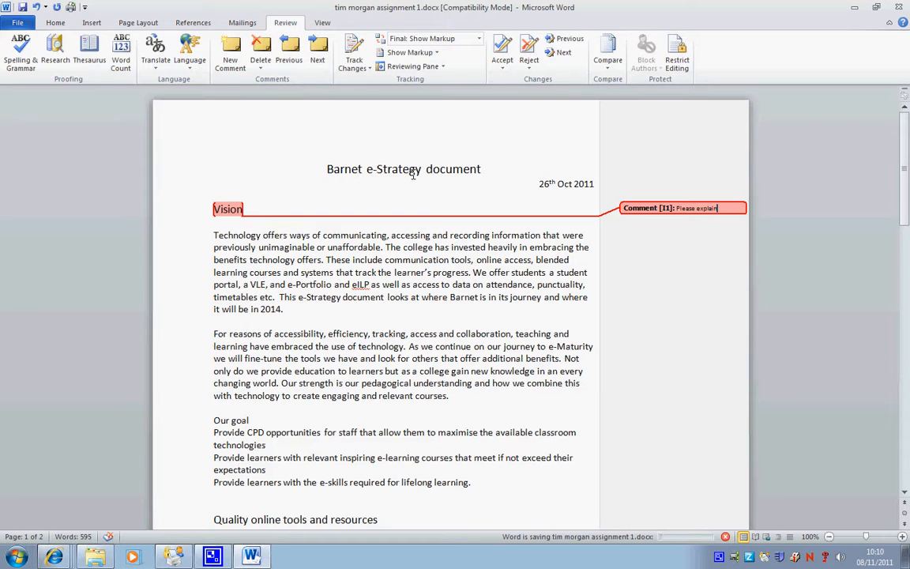
- Minimise Word, switch to the e-Learning strategy submissions page in Internet Explorer and bring up the first listed student's grading window
click(856, 8)
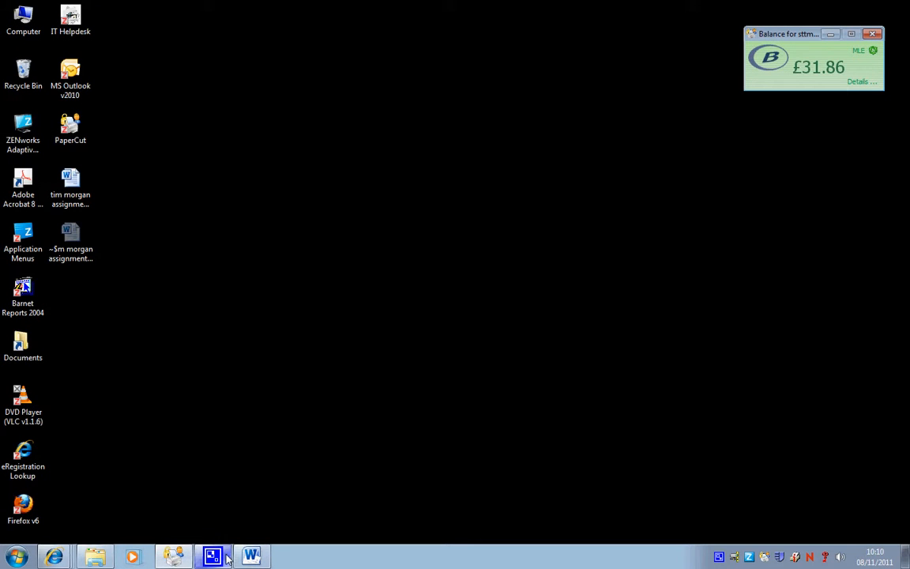
mouse_move(57, 558)
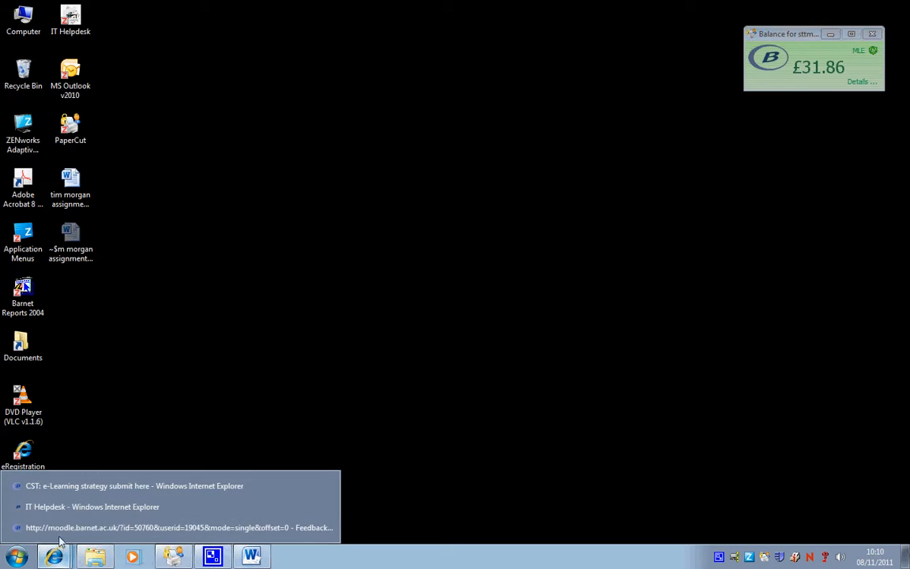
click(76, 487)
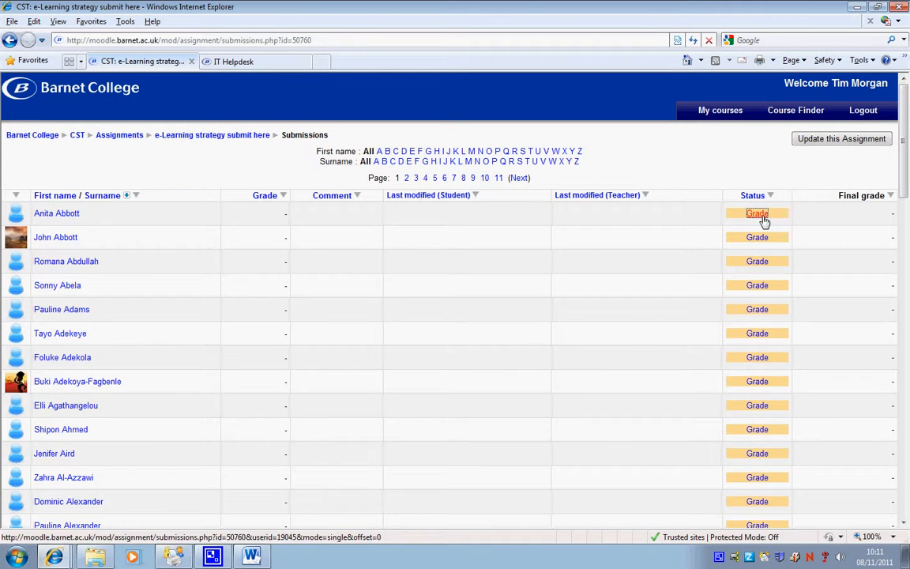
click(761, 215)
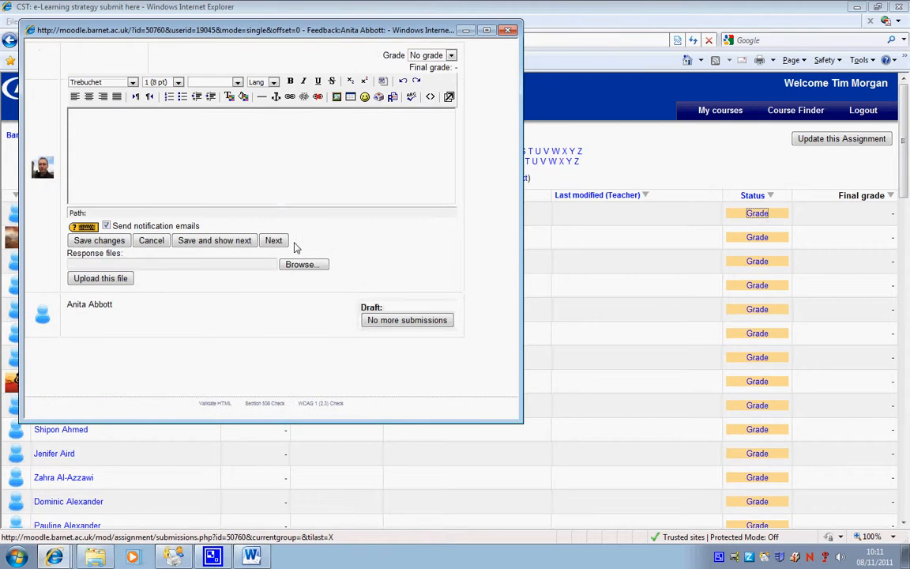
- Choose the assignment 1 Word document from the Desktop as the student's response file and upload it
click(300, 266)
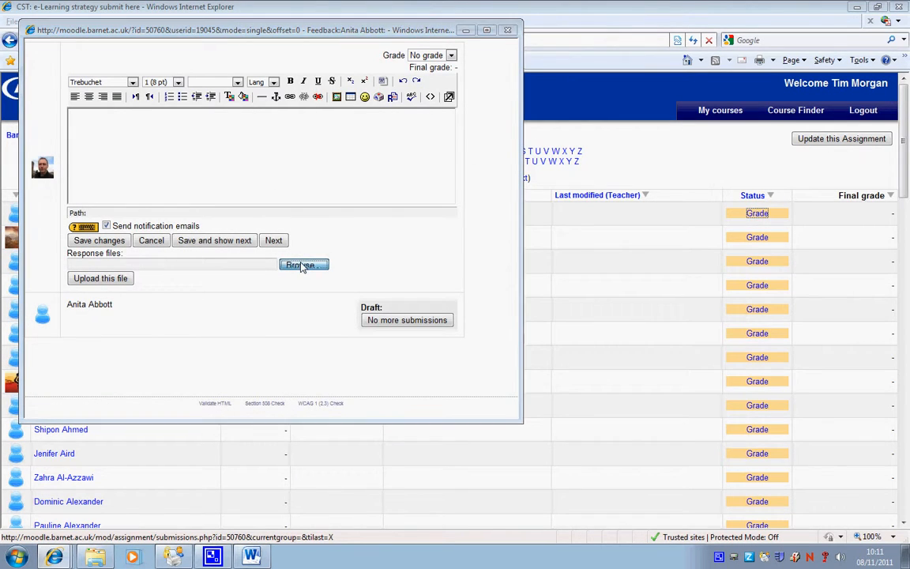
drag(410, 141, 408, 251)
click(237, 269)
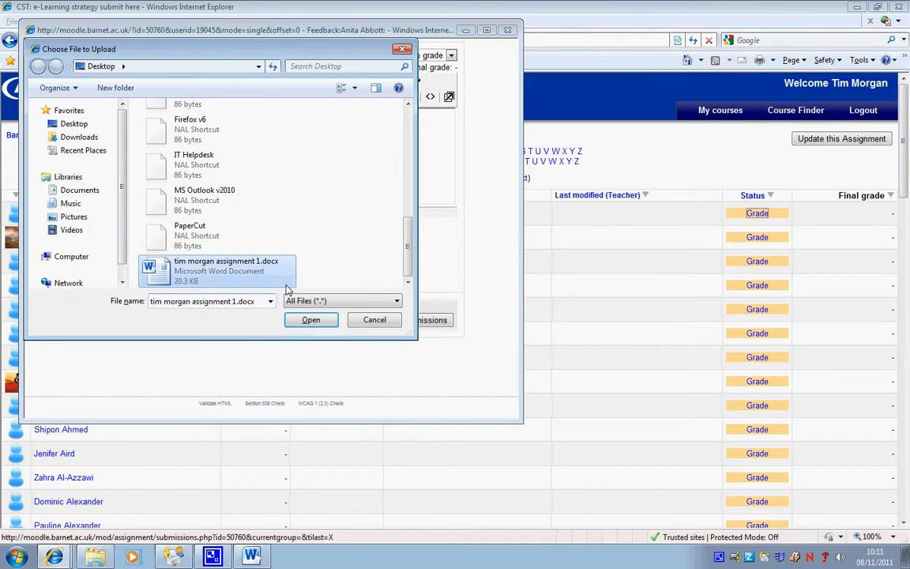
click(310, 319)
click(105, 281)
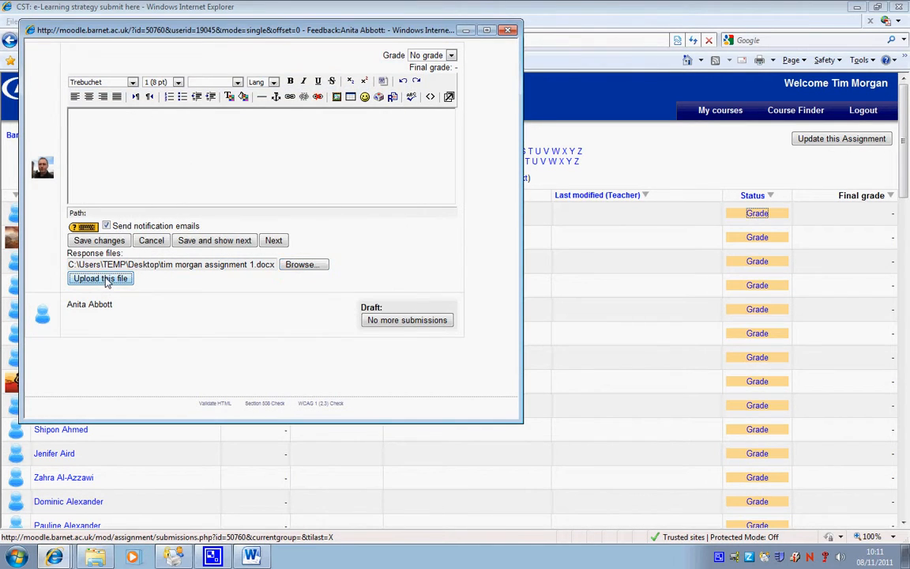